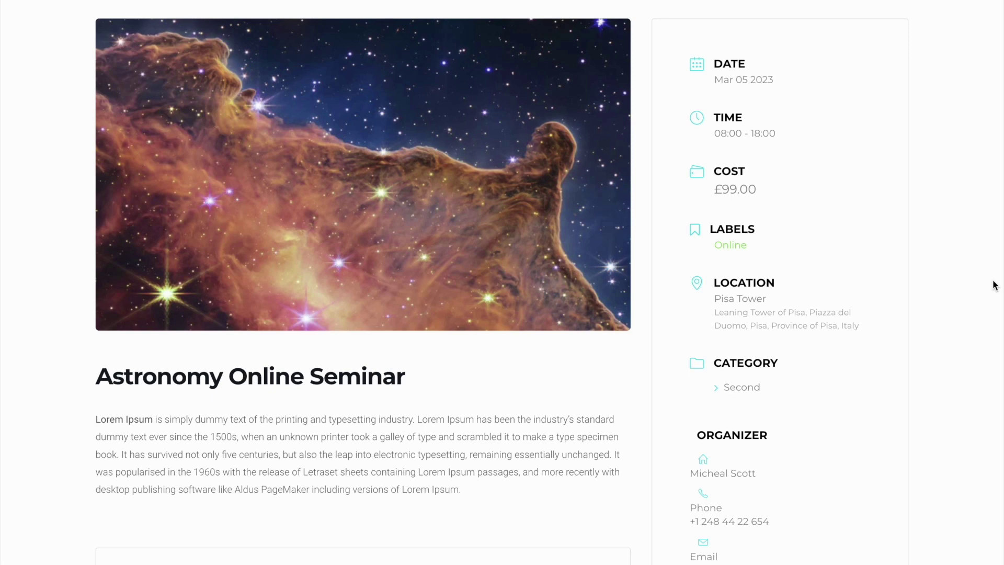
Scroll through the Astronomy Online Seminar event page and back up.
scroll(994, 285, down, 3)
scroll(994, 284, down, 3)
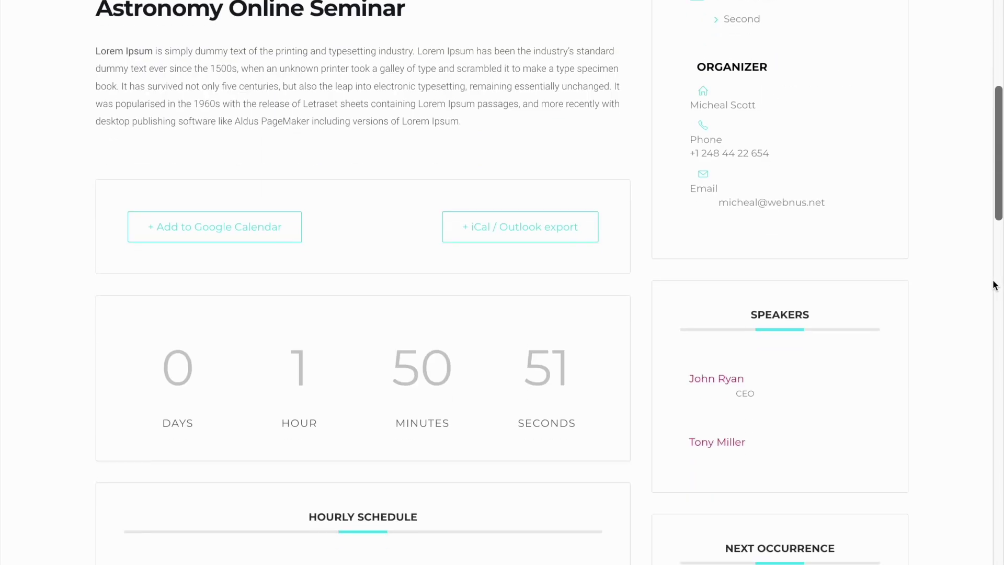
scroll(994, 285, down, 4)
scroll(994, 285, down, 5)
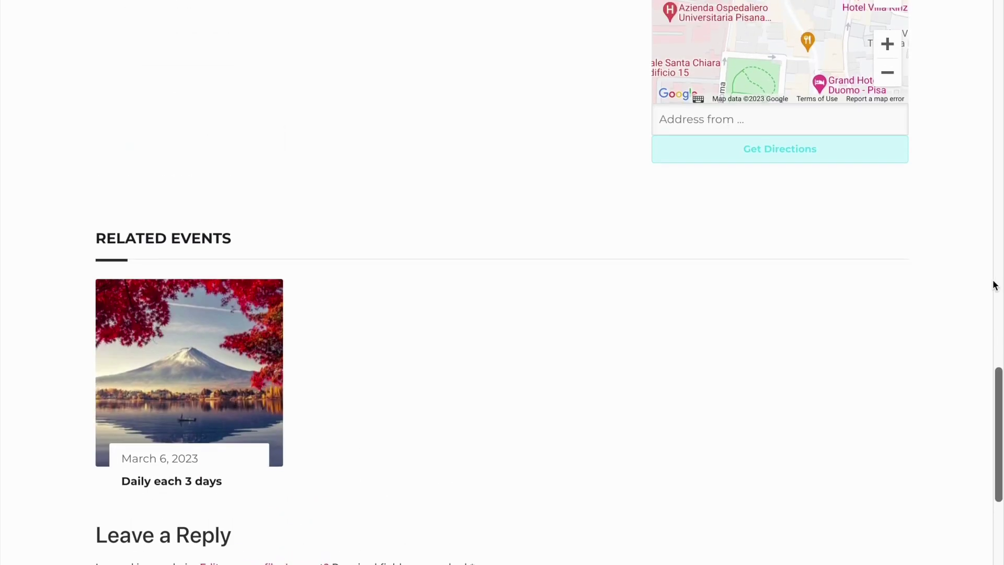
scroll(994, 285, up, 15)
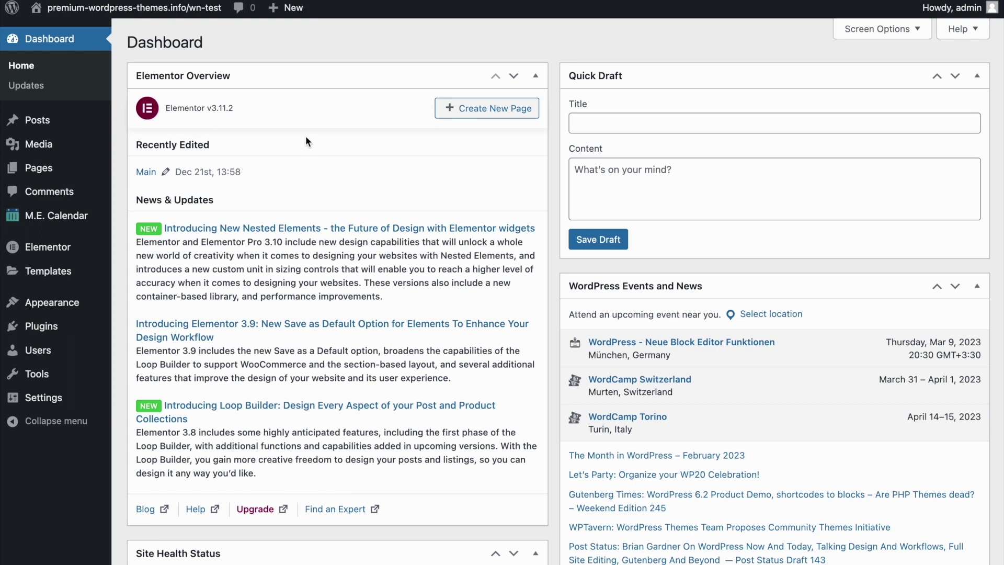
Go to Appearance > Widgets to edit the widget areas.
mouse_move(99, 217)
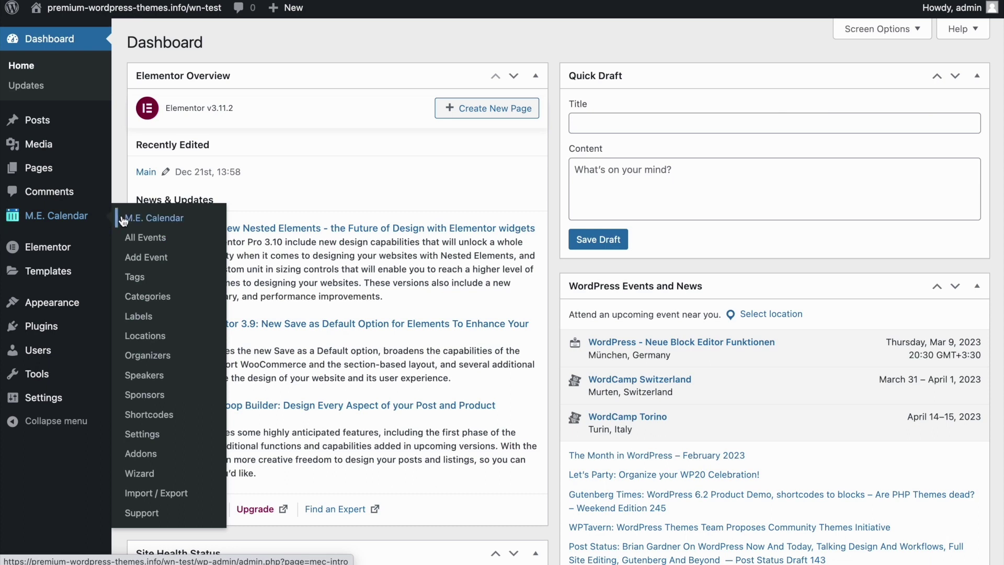
mouse_move(66, 310)
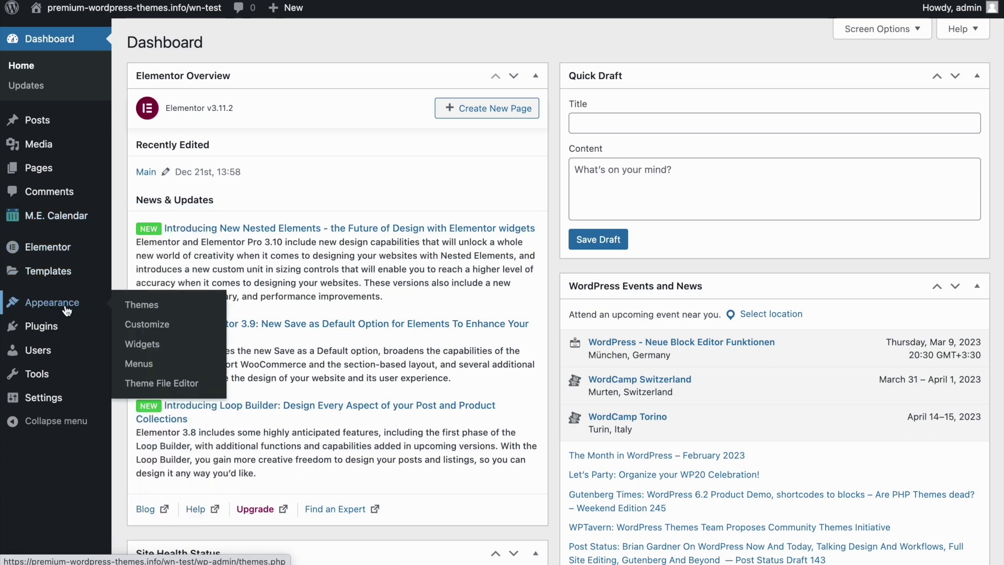
click(155, 348)
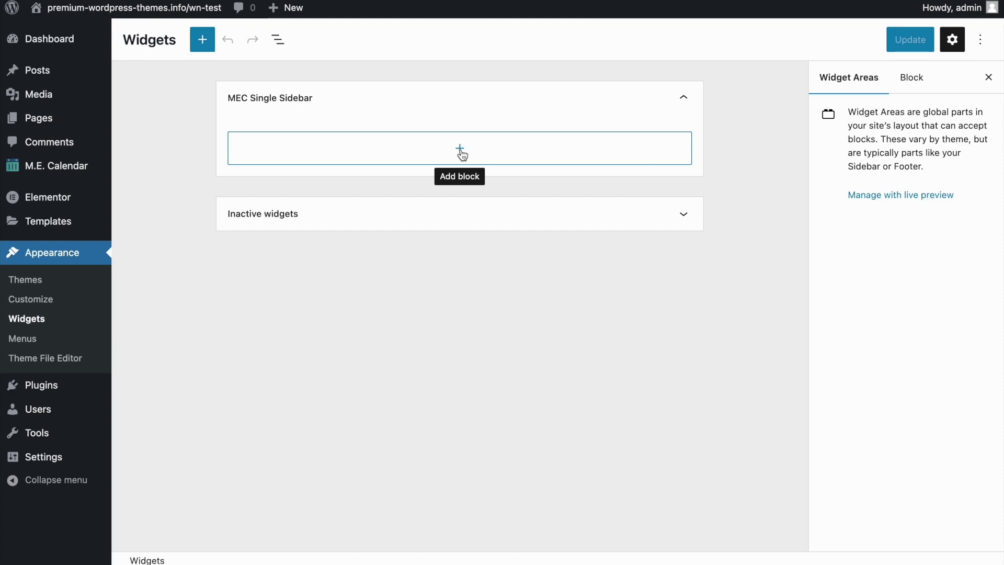
Add the MEC Single Sidebar Items widget to MEC Single Sidebar via a 'mec' search.
click(460, 151)
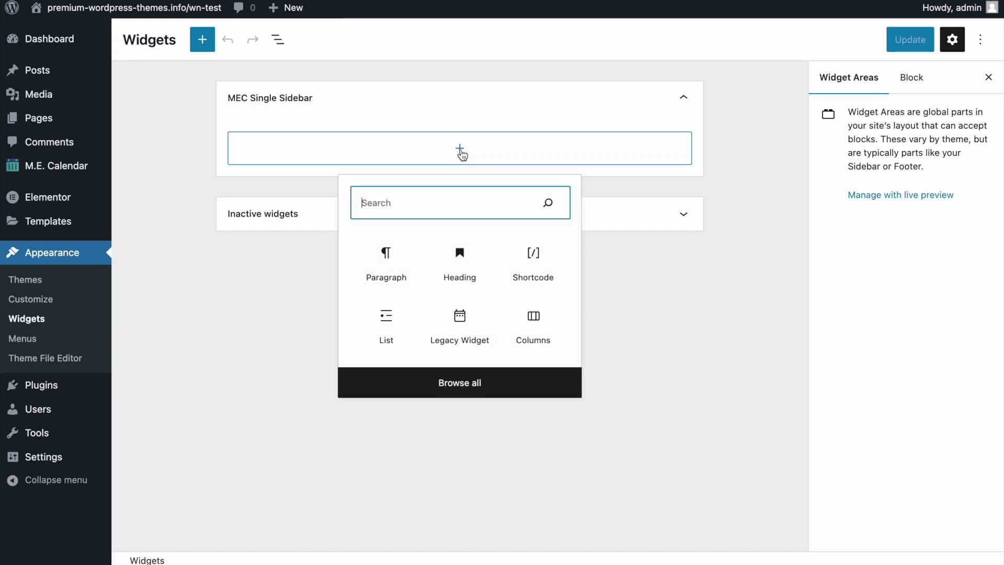
text(mec)
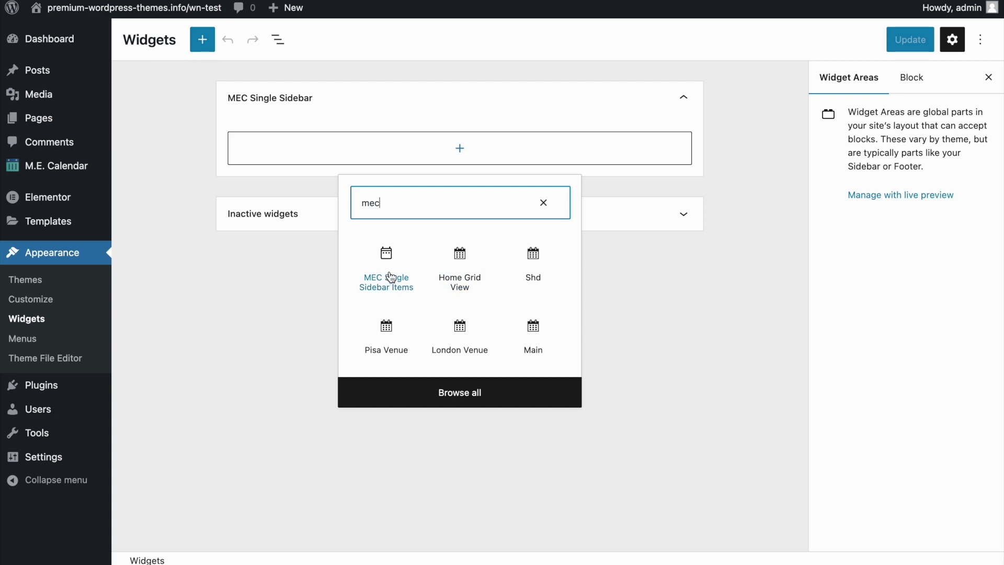
click(391, 278)
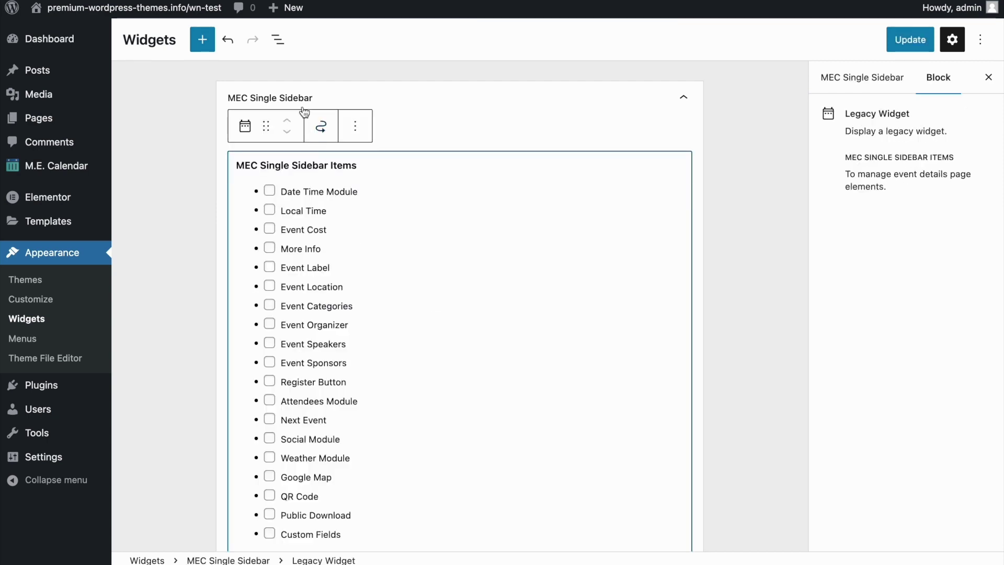
scroll(340, 271, down, 2)
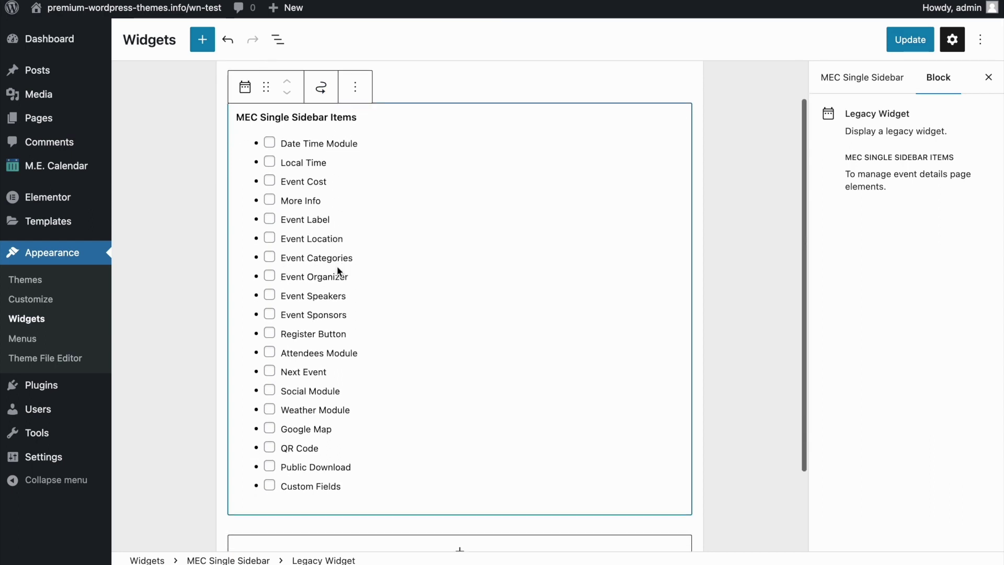
Show Event Cost, More Info, Event Label and Register Button in the widget, and save with Update.
click(270, 142)
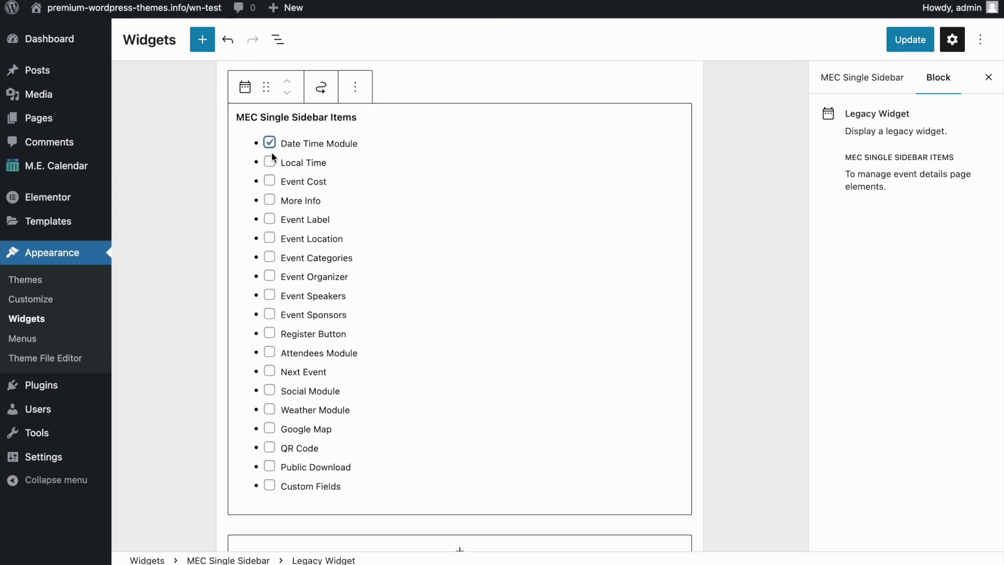
click(269, 180)
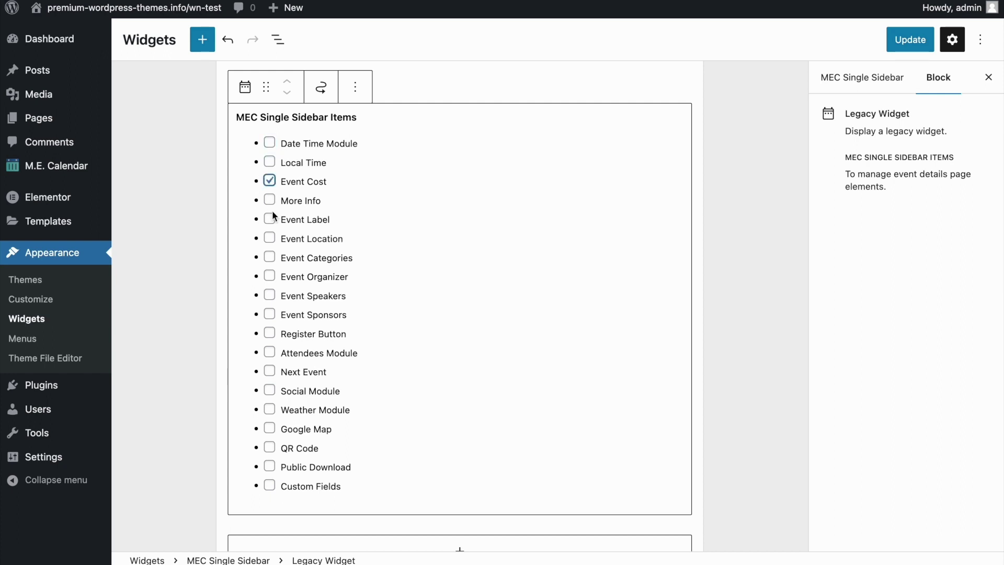
click(270, 199)
click(275, 224)
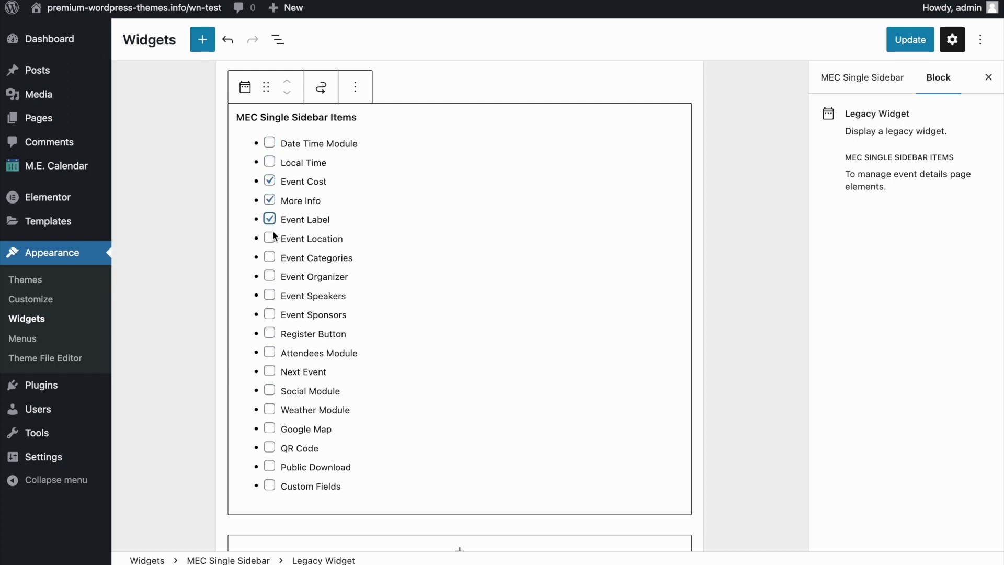
click(302, 336)
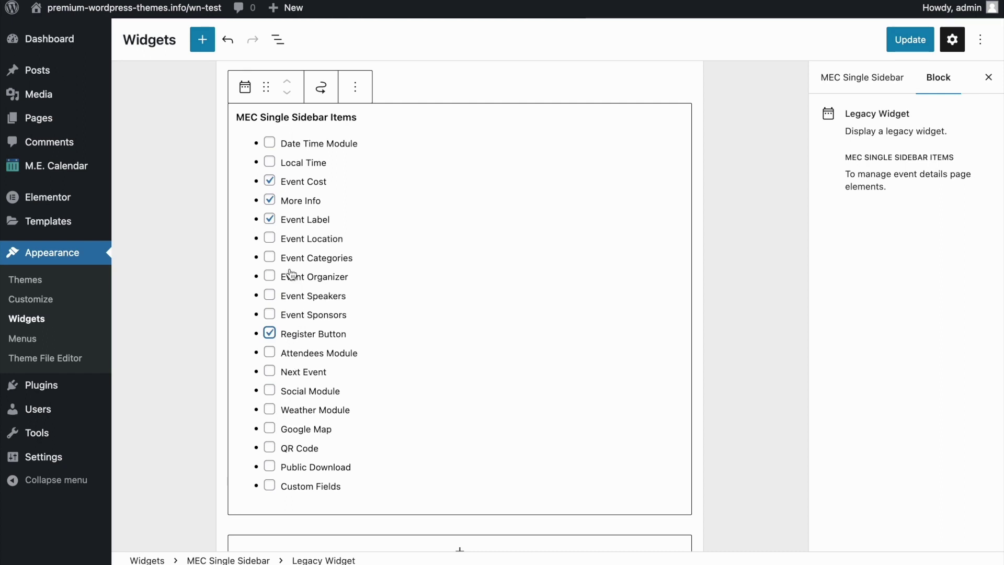
click(903, 51)
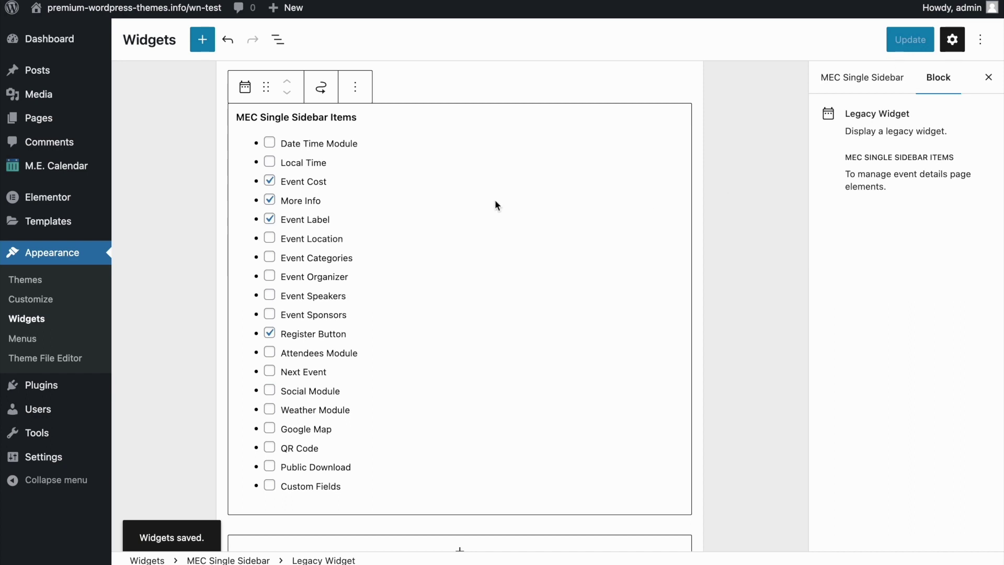
mouse_move(79, 168)
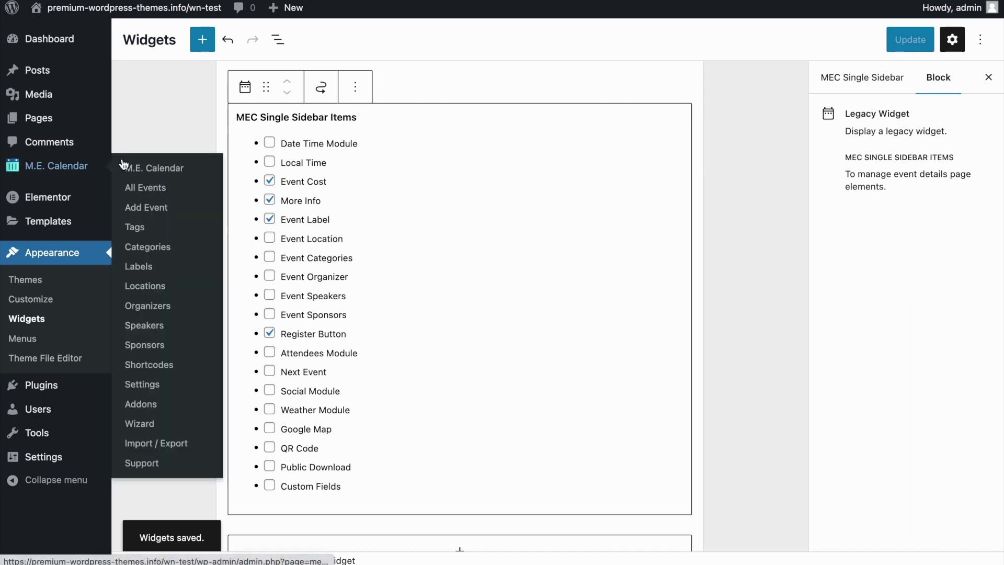
click(166, 387)
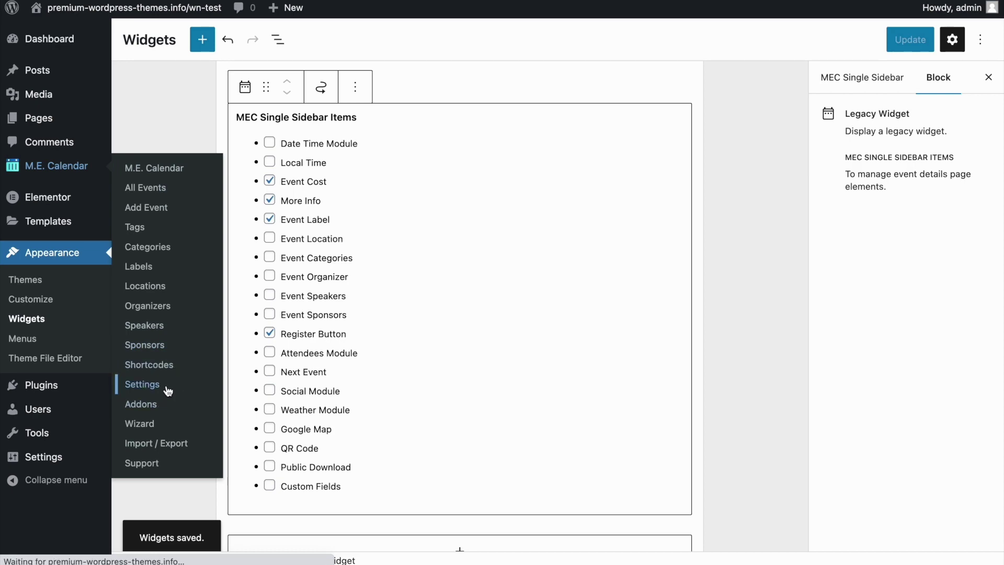
Enable the booking module in M.E. Calendar Booking settings, save, and reload the page.
scroll(322, 334, down, 3)
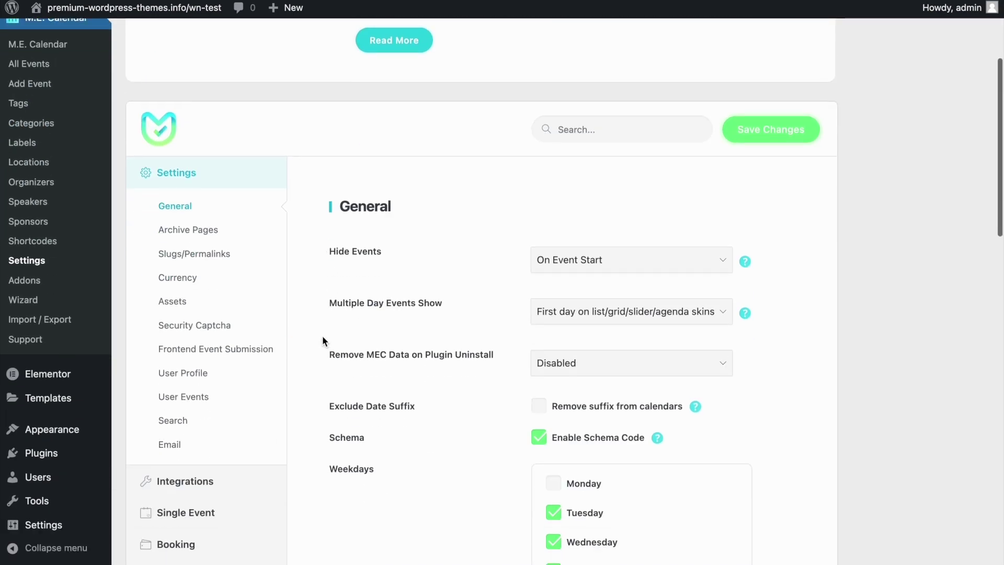
scroll(246, 522, down, 6)
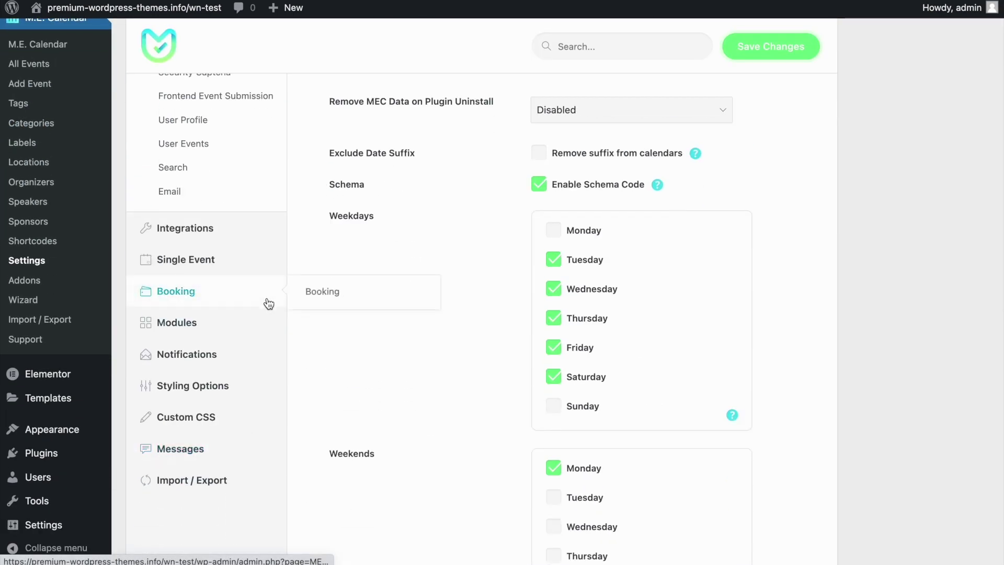
click(266, 303)
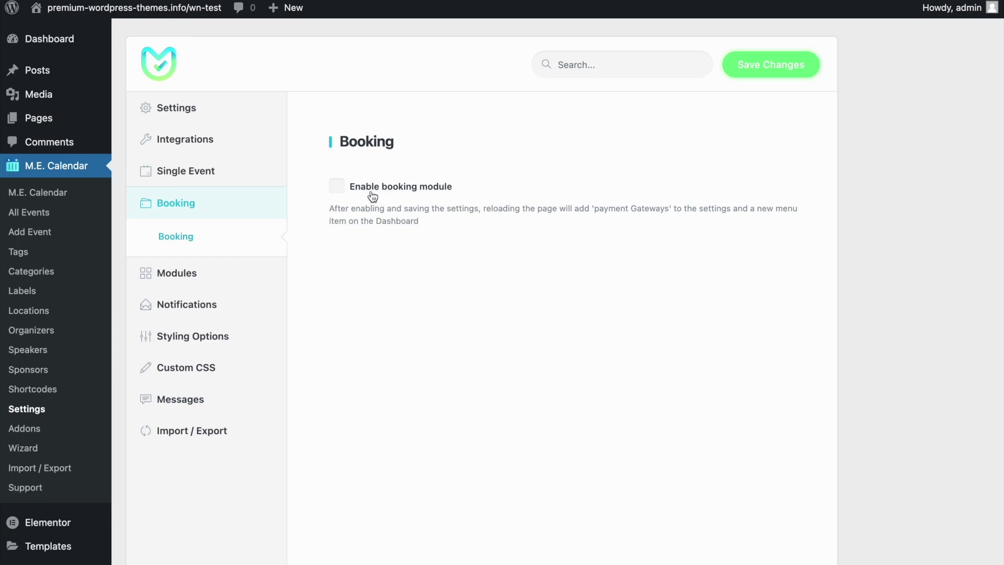
click(364, 187)
click(777, 74)
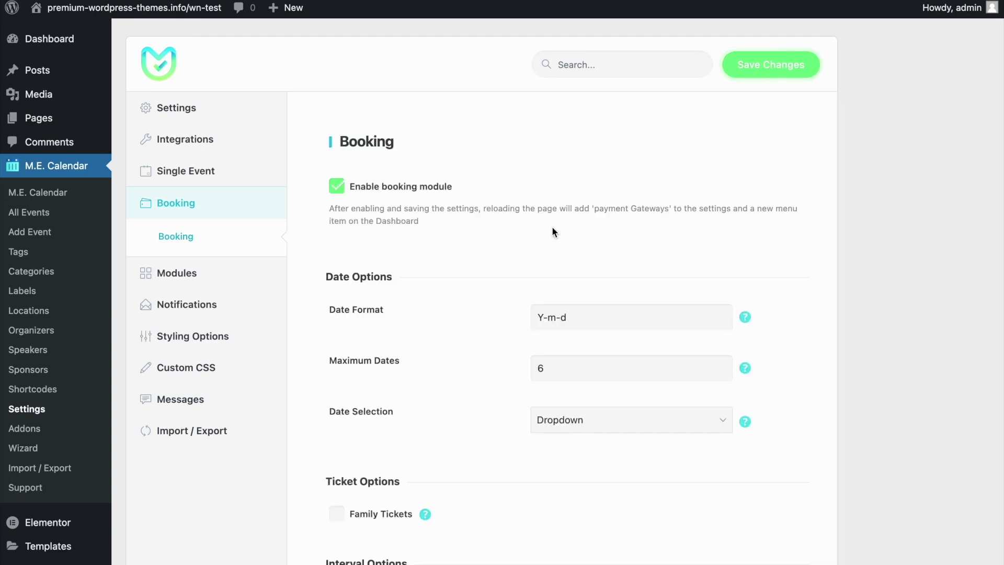
key(super+r)
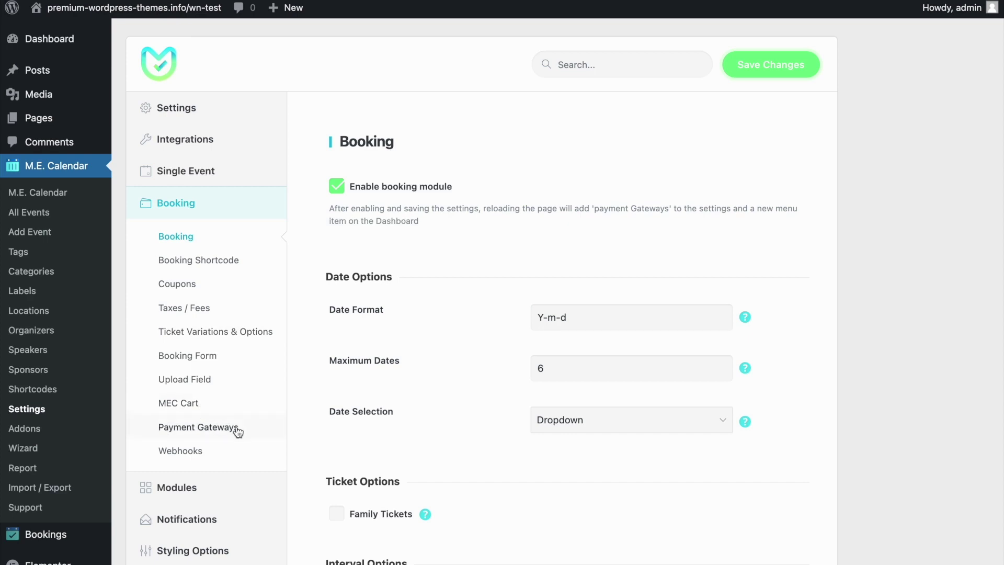
Review the Booking settings, returning to Date Options (Y-m-d format, 6 maximum dates).
scroll(473, 371, down, 6)
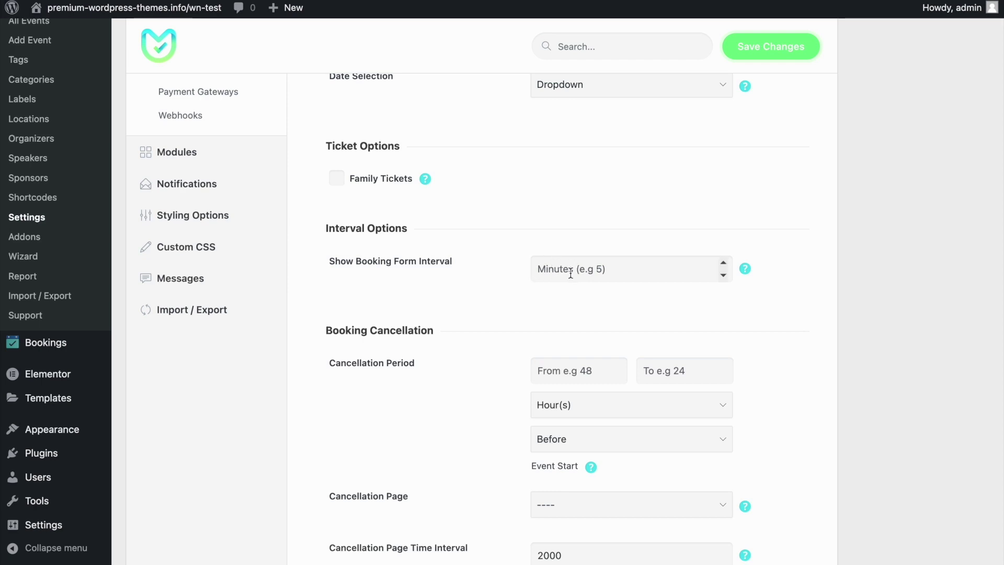
mouse_move(748, 268)
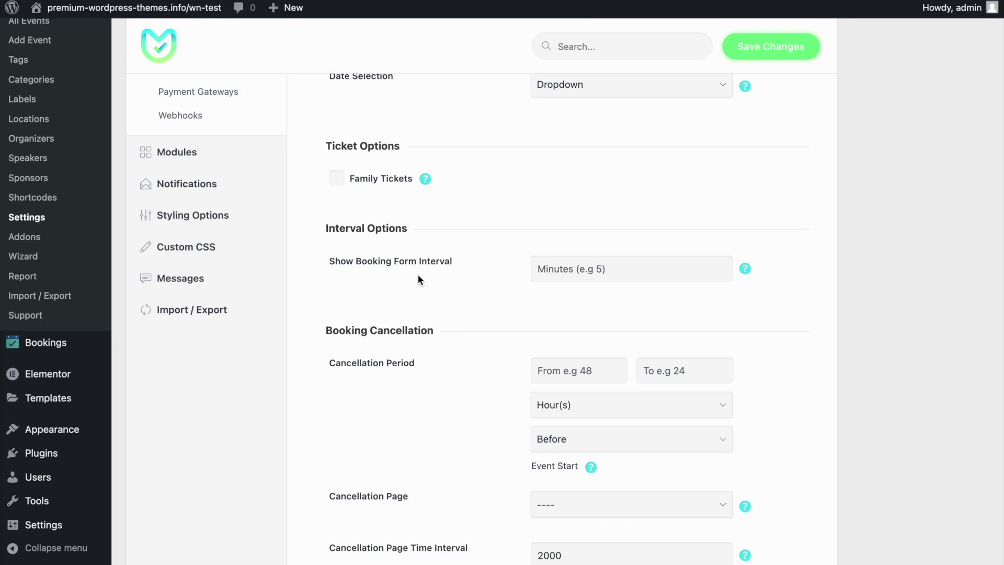
scroll(419, 274, up, 3)
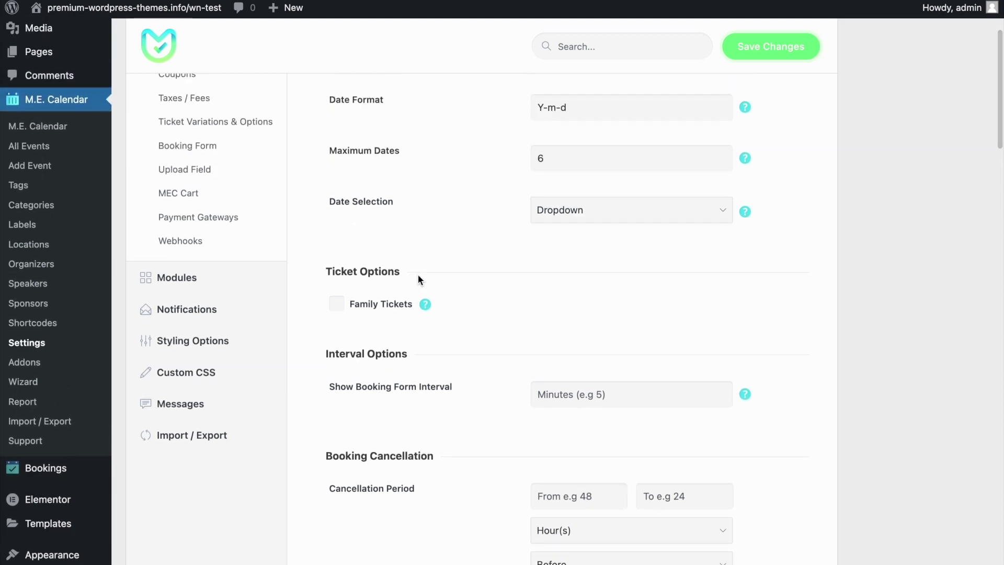
scroll(419, 279, up, 2)
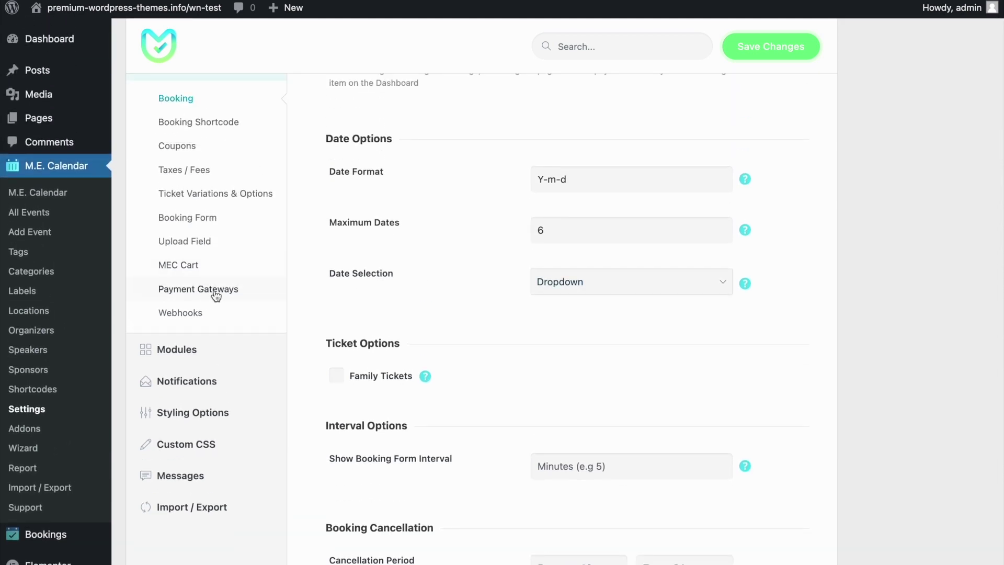
Enable the Pay Locally payment gateway and save the settings.
click(241, 294)
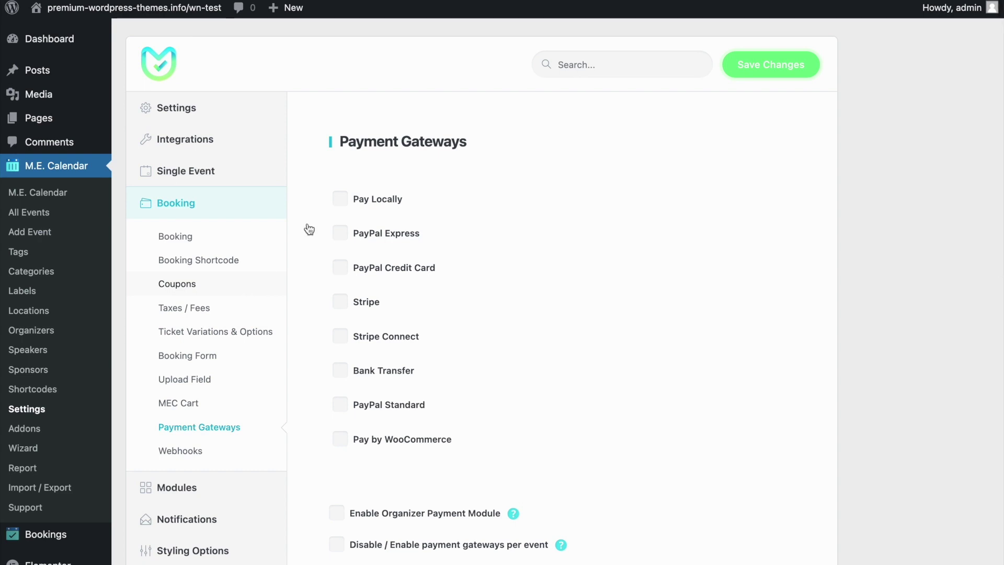
click(398, 204)
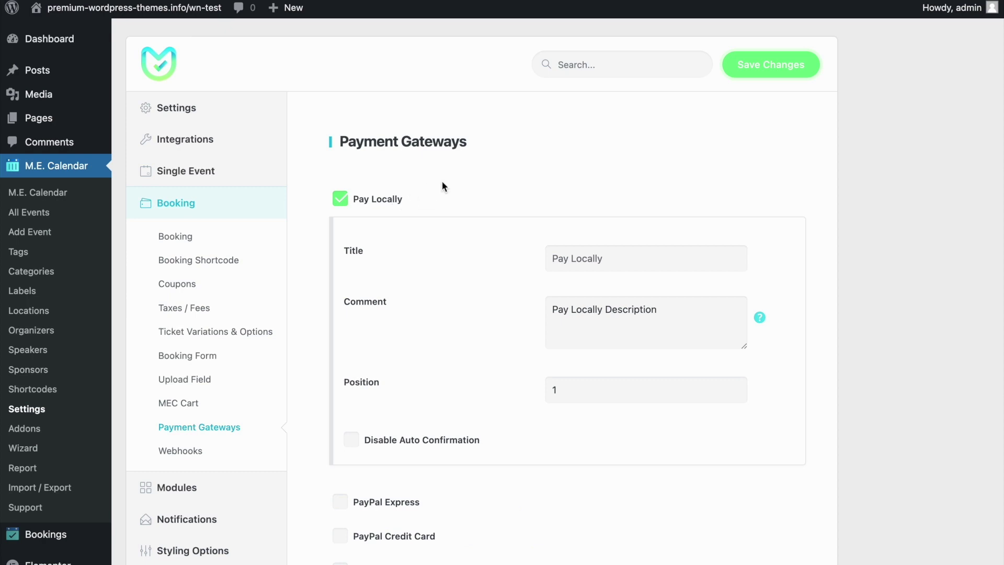
scroll(441, 181, down, 5)
scroll(438, 483, down, 2)
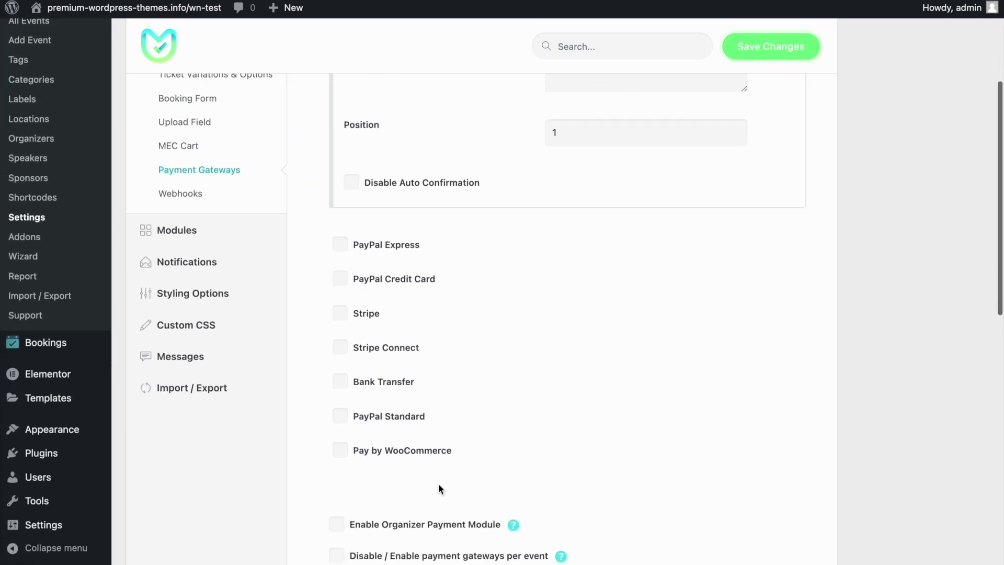
scroll(439, 489, down, 1)
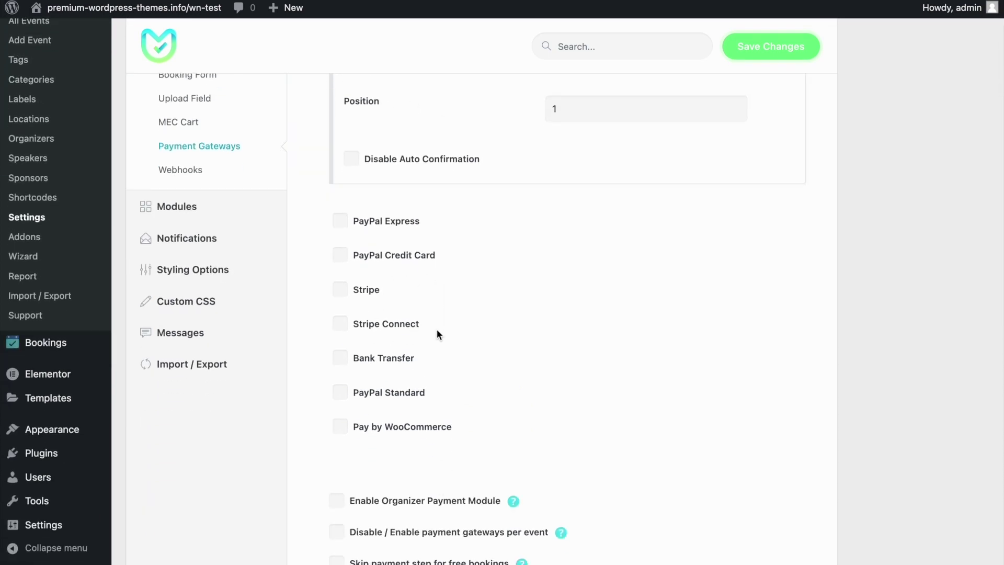
scroll(427, 364, down, 5)
scroll(427, 364, up, 5)
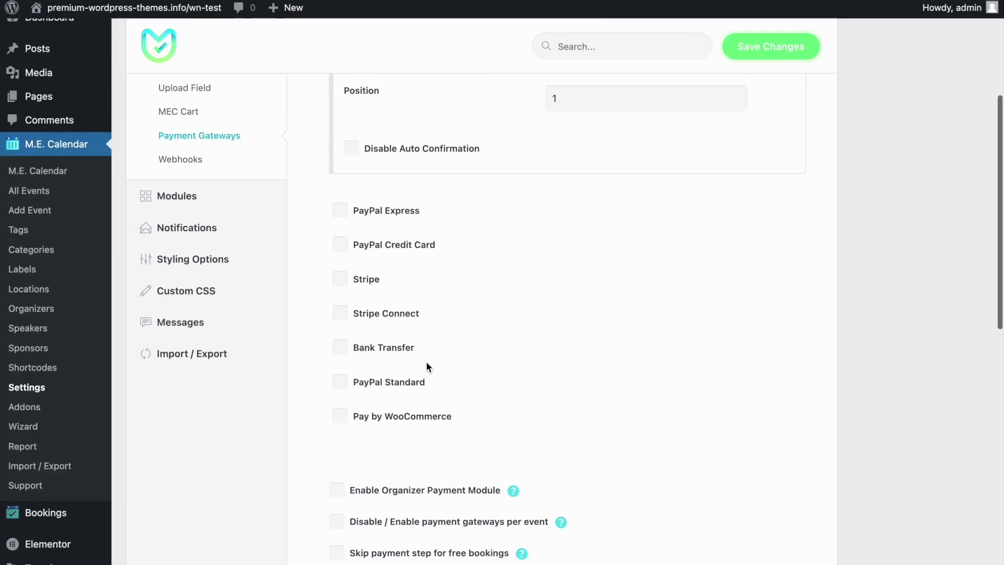
scroll(425, 363, up, 6)
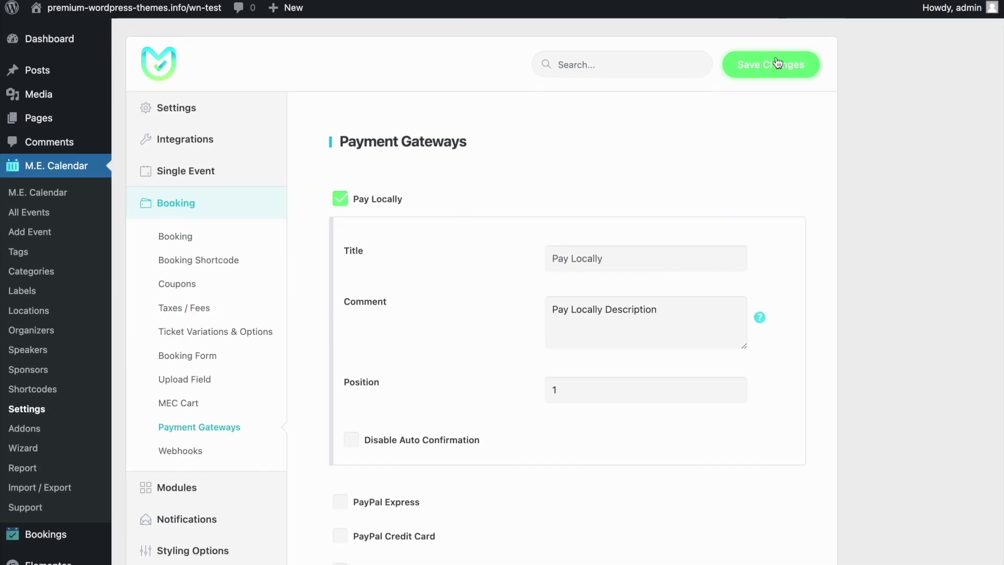
click(778, 62)
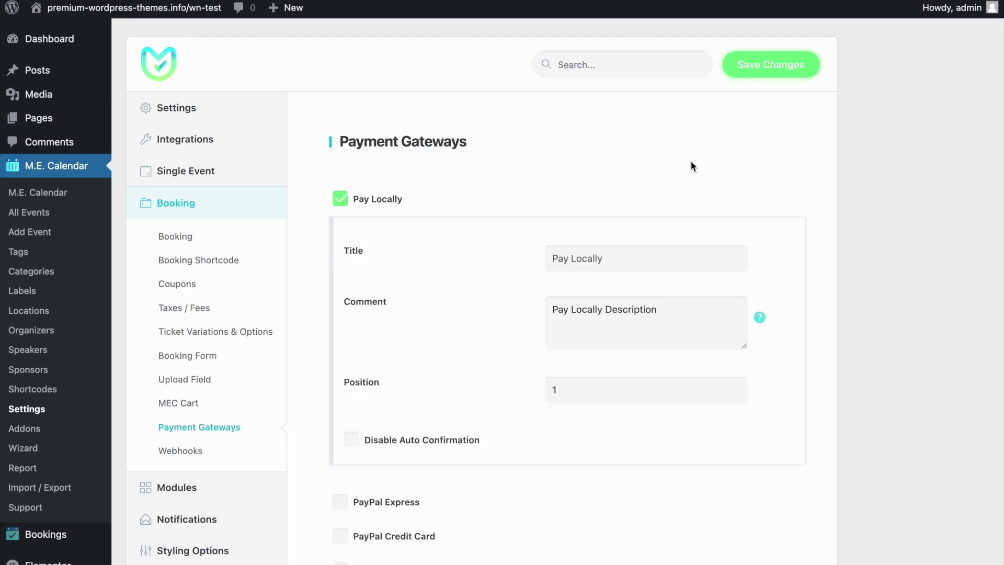
Go to the All Events list.
scroll(691, 166, down, 7)
scroll(692, 165, up, 4)
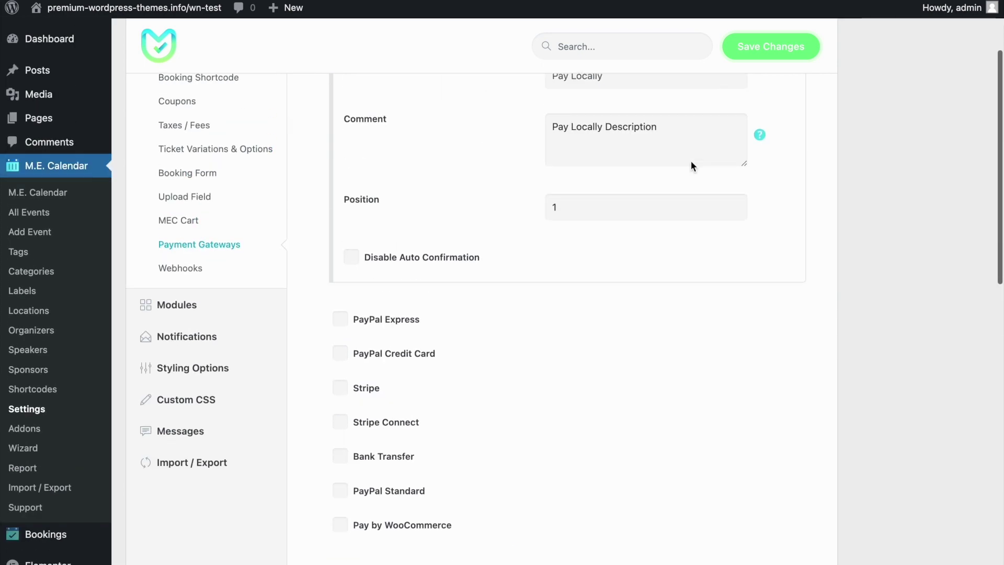
click(73, 220)
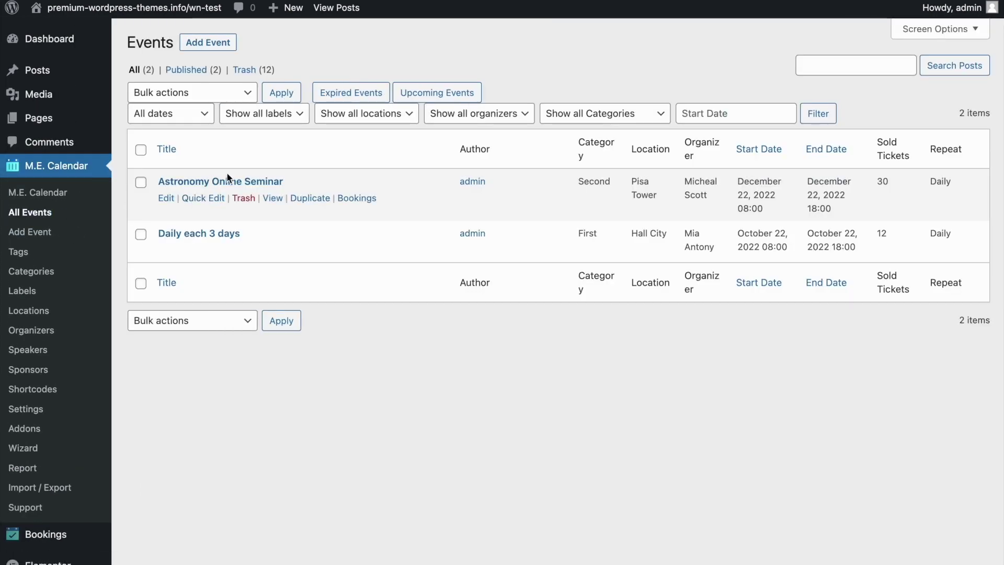
Edit the Astronomy Online Seminar event and scroll to its Booking box (limit 100).
click(243, 182)
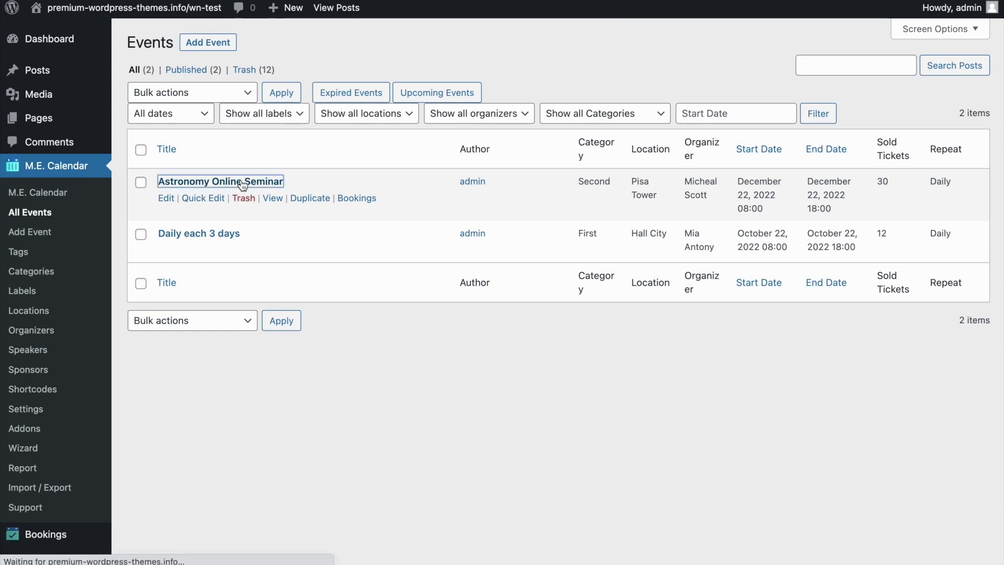
scroll(450, 180, down, 10)
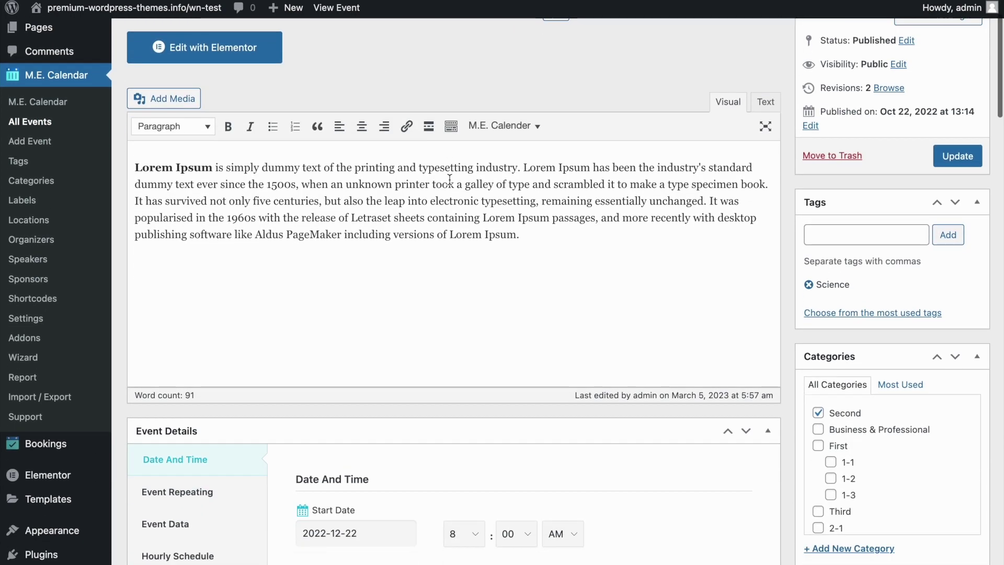
scroll(451, 184, down, 5)
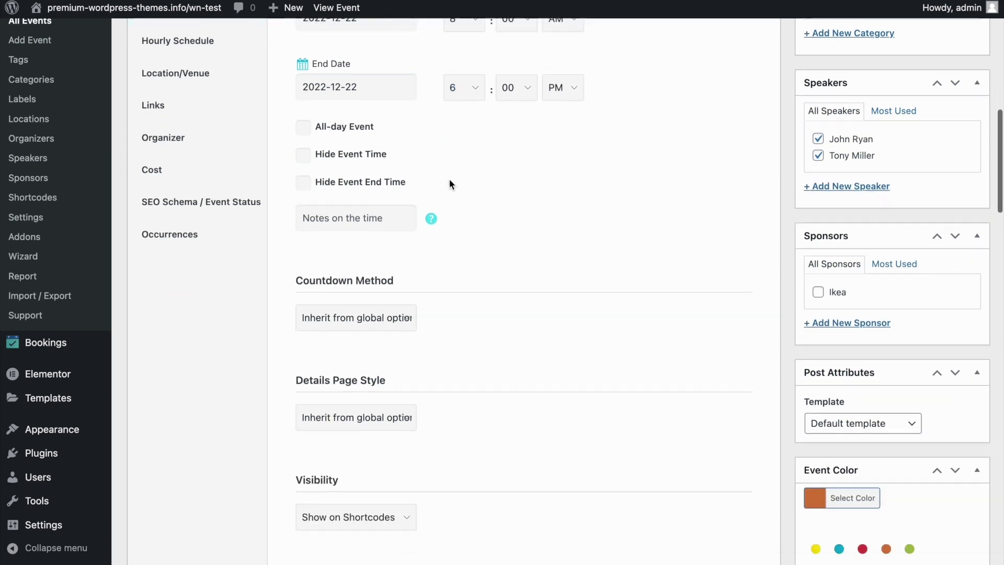
scroll(449, 184, down, 6)
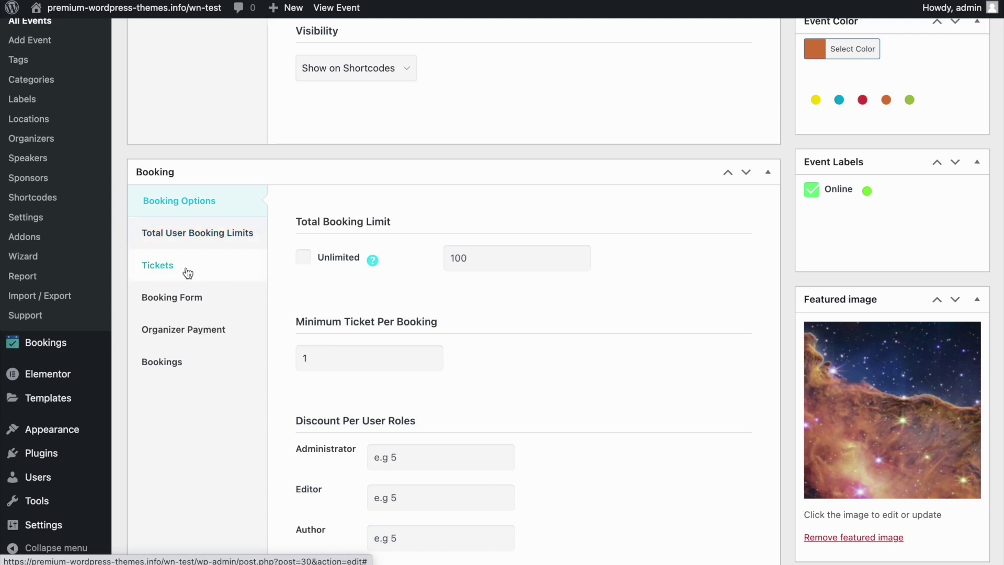
Add a Class A ticket priced 99, labelled 99$, with 100 available, and update the event.
click(167, 266)
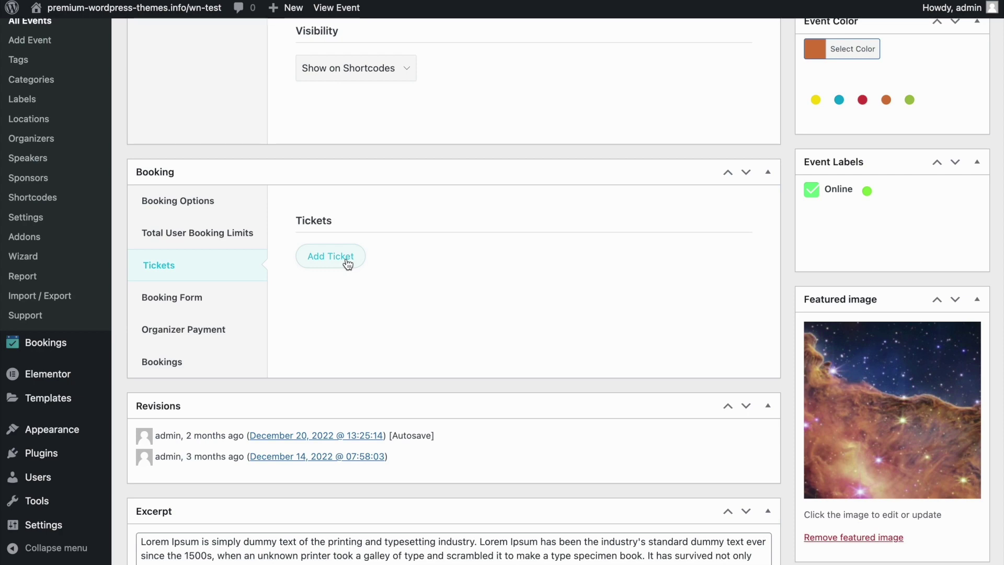
scroll(348, 264, down, 2)
click(356, 168)
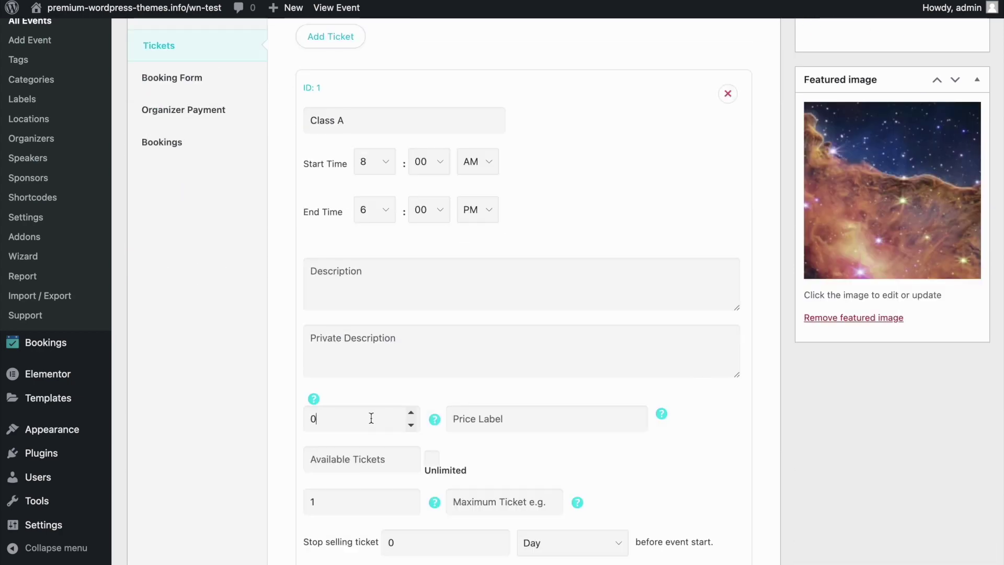
scroll(453, 314, down, 3)
text(99)
click(362, 314)
text(100)
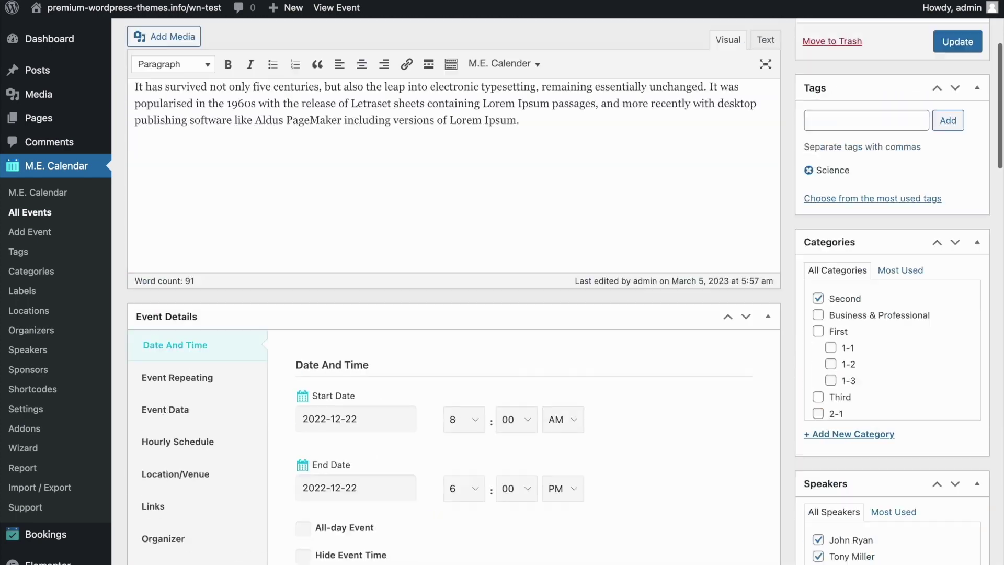
click(952, 63)
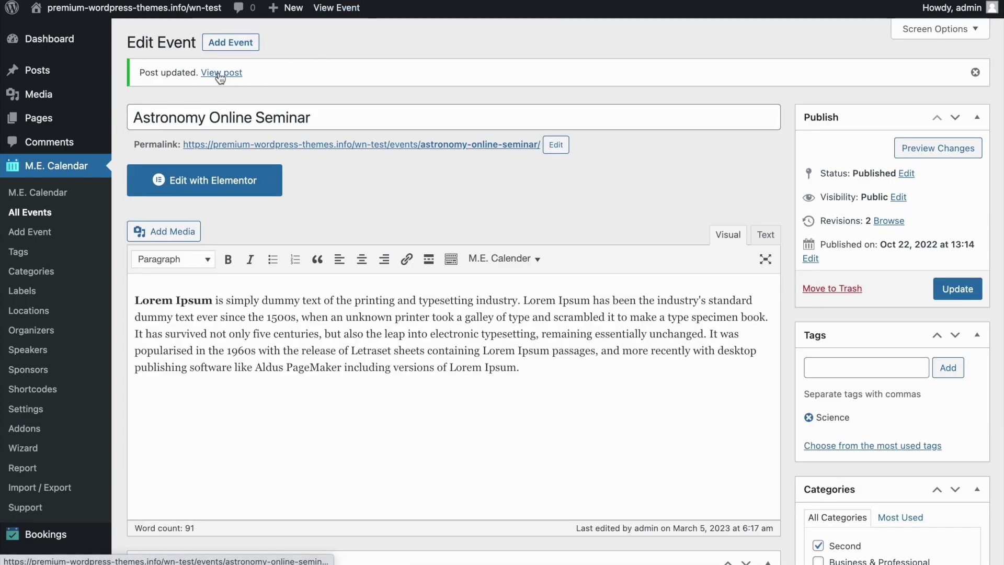
View the published event and jump via REGISTER to the Book Event form showing Class A at 99$.
click(221, 74)
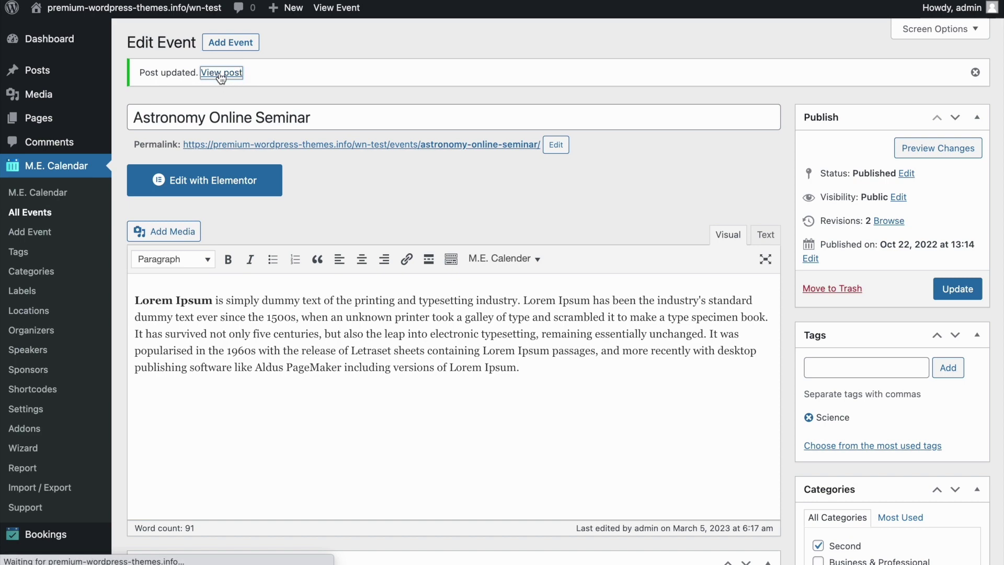
scroll(442, 148, down, 6)
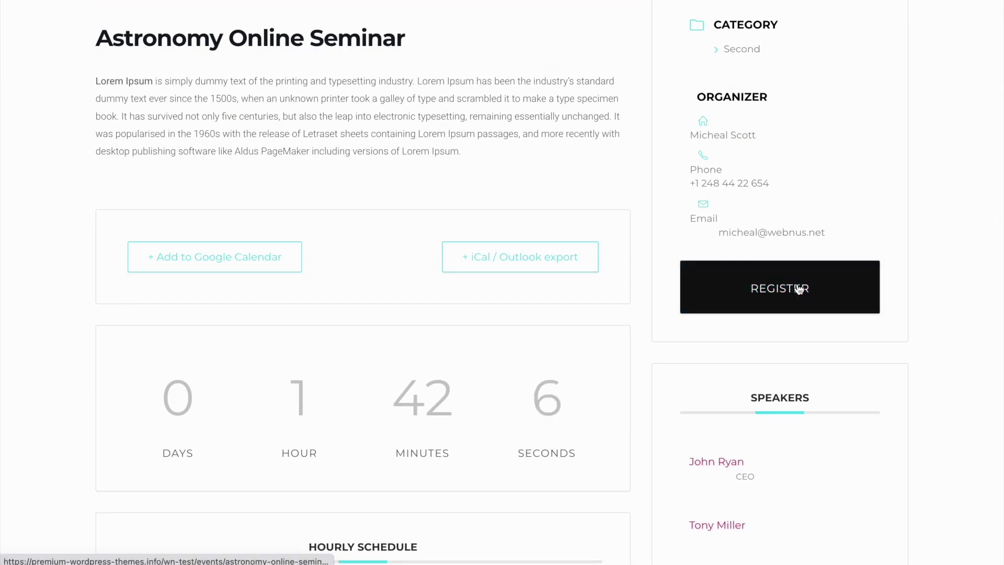
click(831, 293)
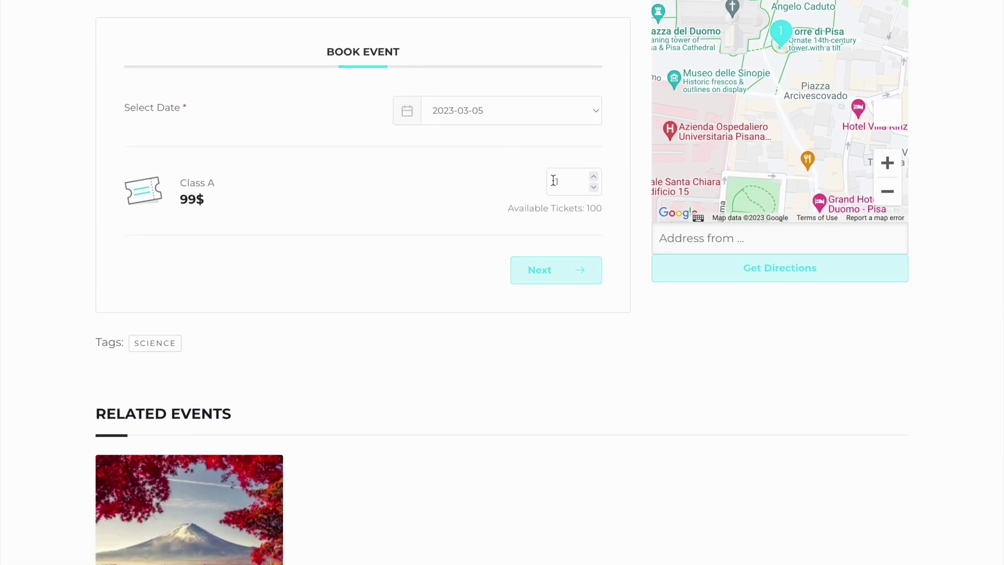
scroll(347, 173, up, 1)
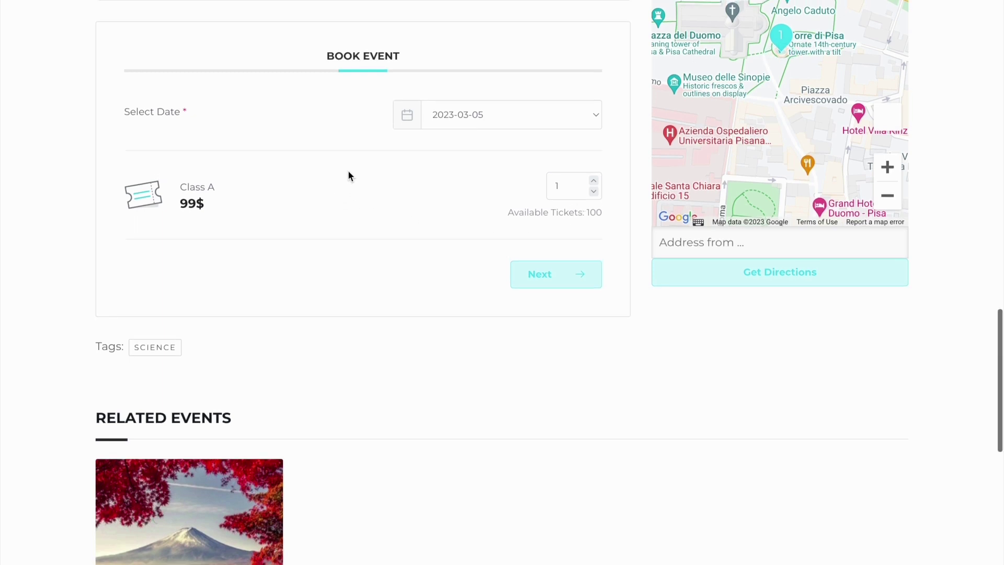